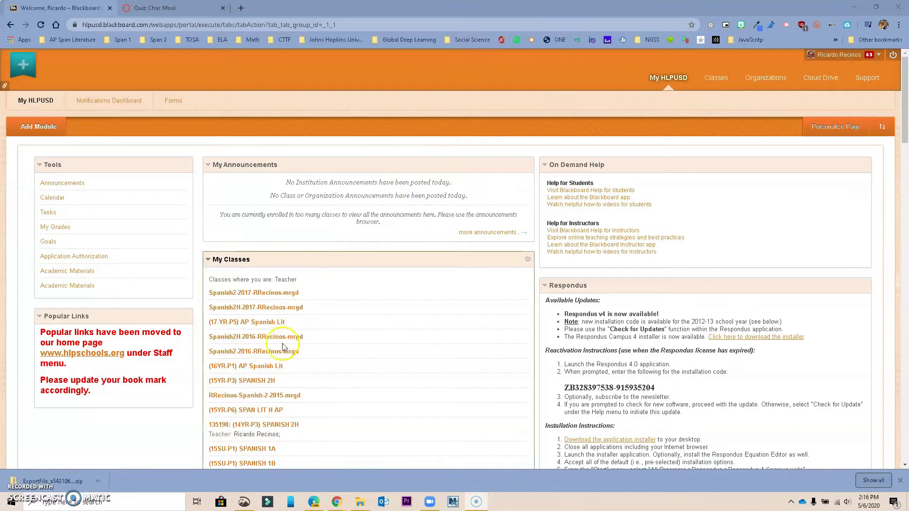
- Open the (16YR-P1) AP Spanish Lit class and start a new export package for it
left_click(269, 370)
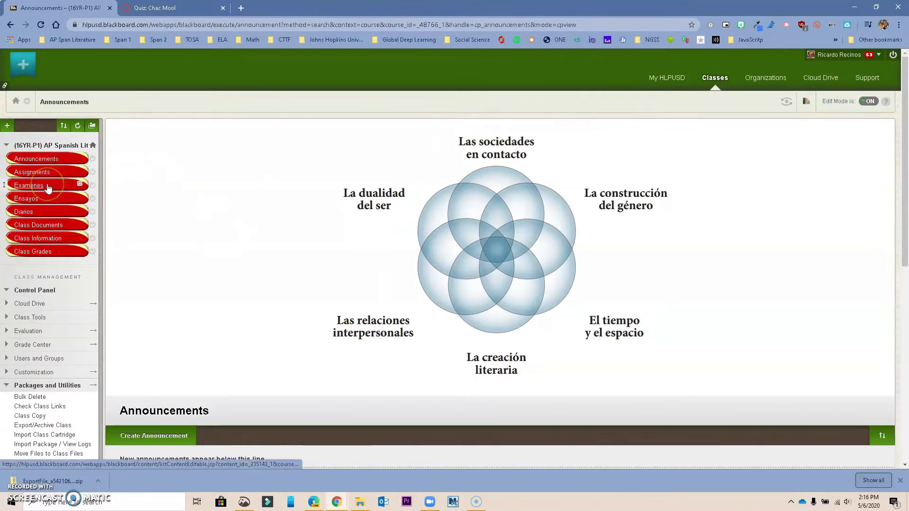
left_click(43, 201)
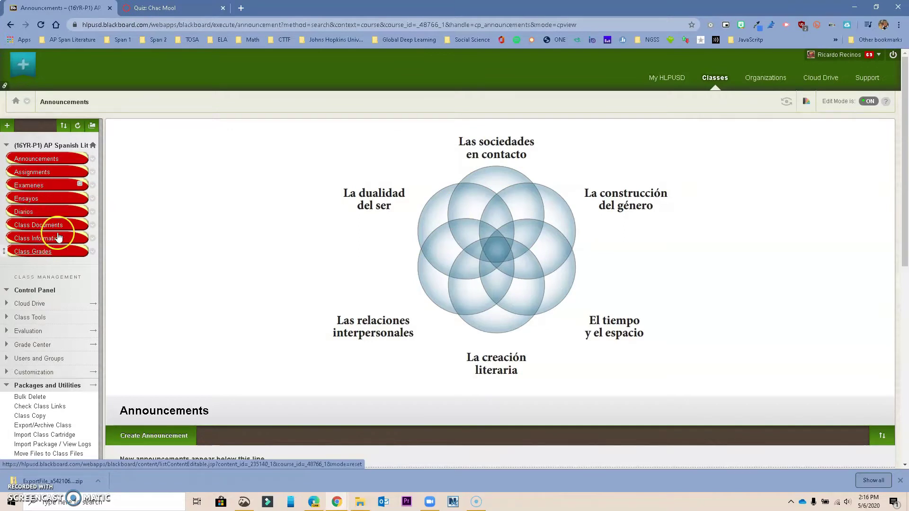
scroll(38, 203, "down", 4)
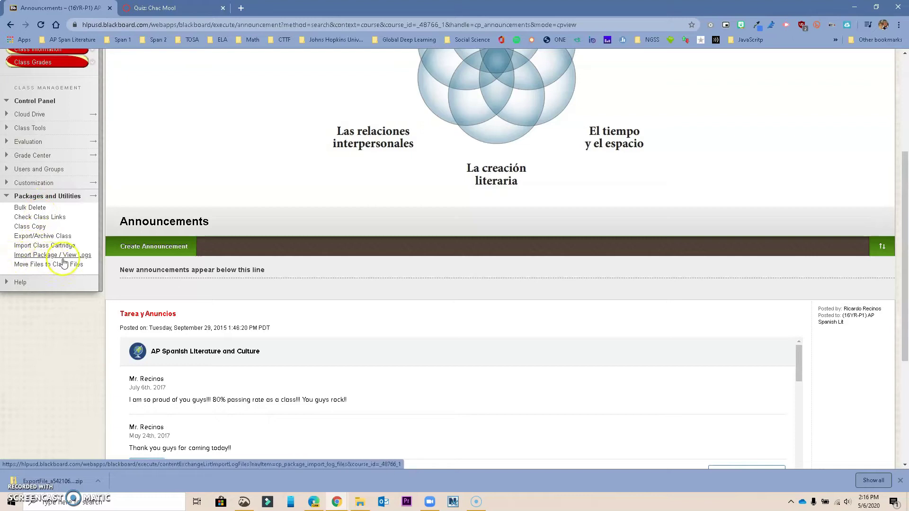
left_click(42, 238)
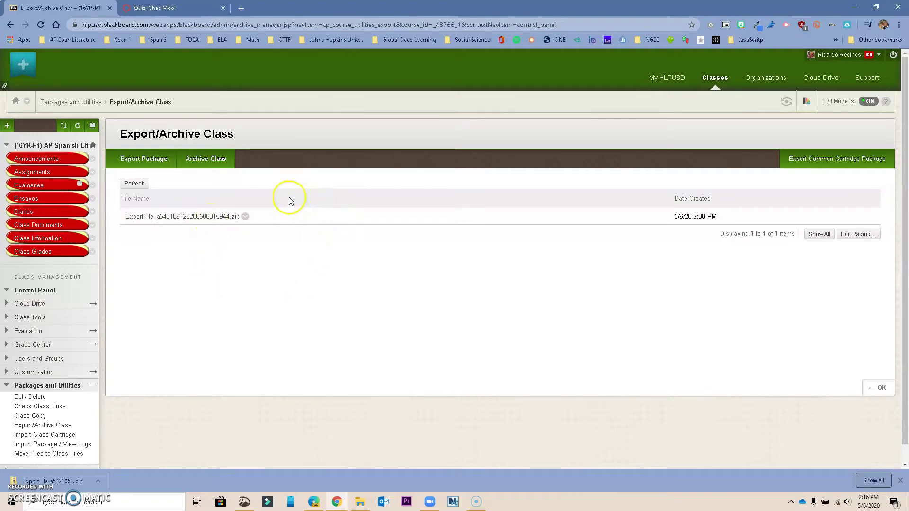
left_click(146, 163)
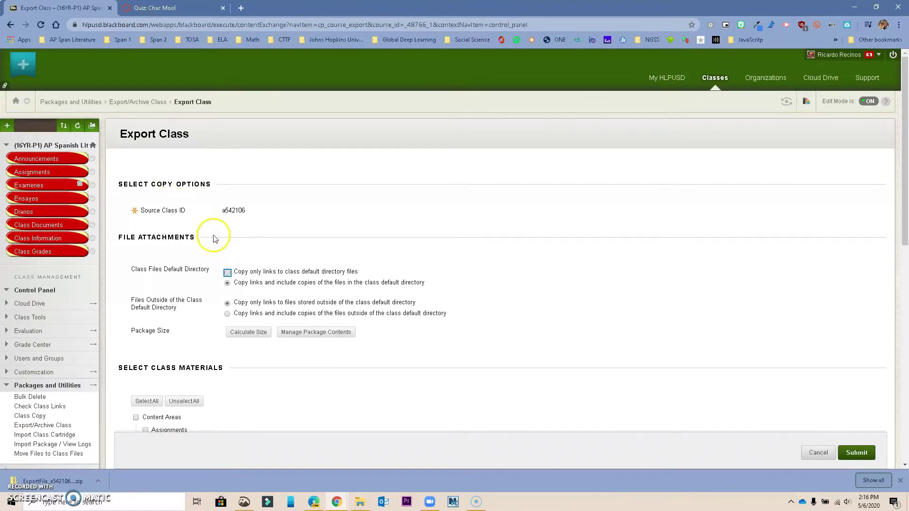
- Include Assignments, Examenes, Ensayos, Diarios, Class Documents and Tests, Surveys, and Pools in the export, and submit it
scroll(213, 237, "down", 3)
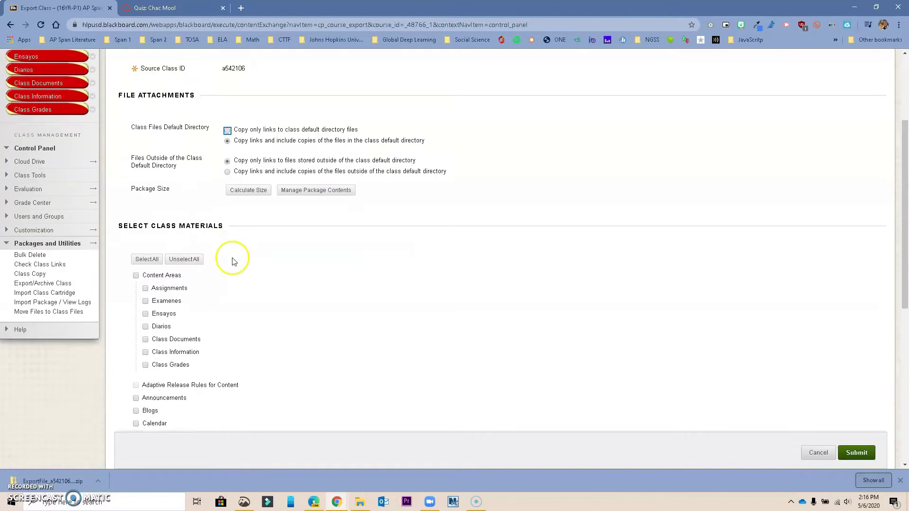
scroll(161, 277, "down", 7)
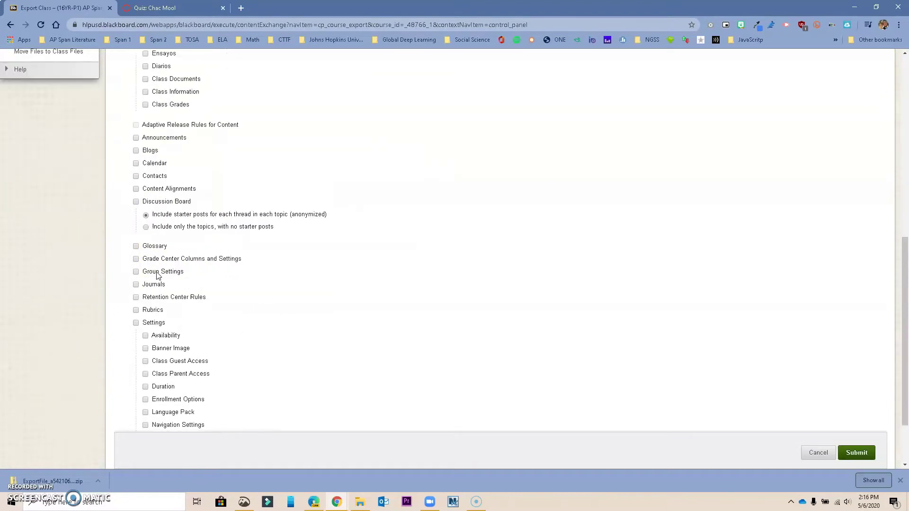
scroll(157, 276, "up", 6)
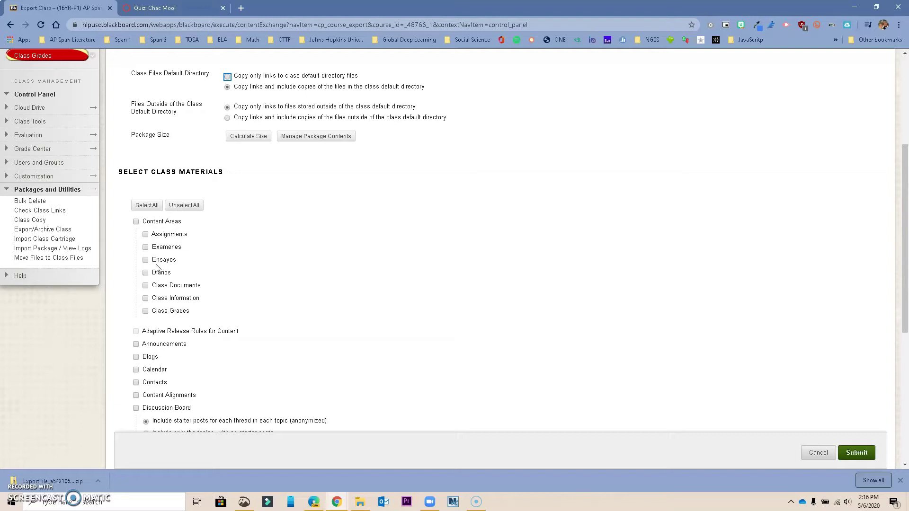
left_click(145, 235)
left_click(145, 274)
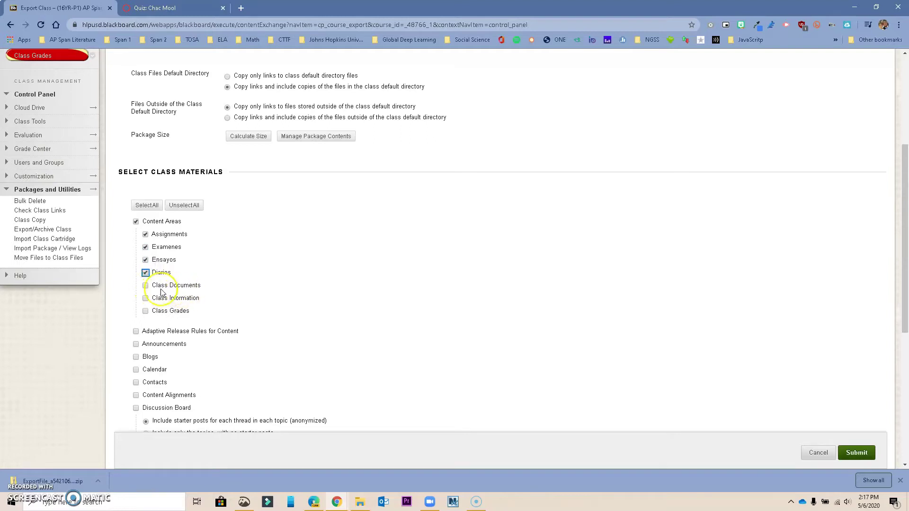
left_click(146, 286)
scroll(182, 293, "down", 6)
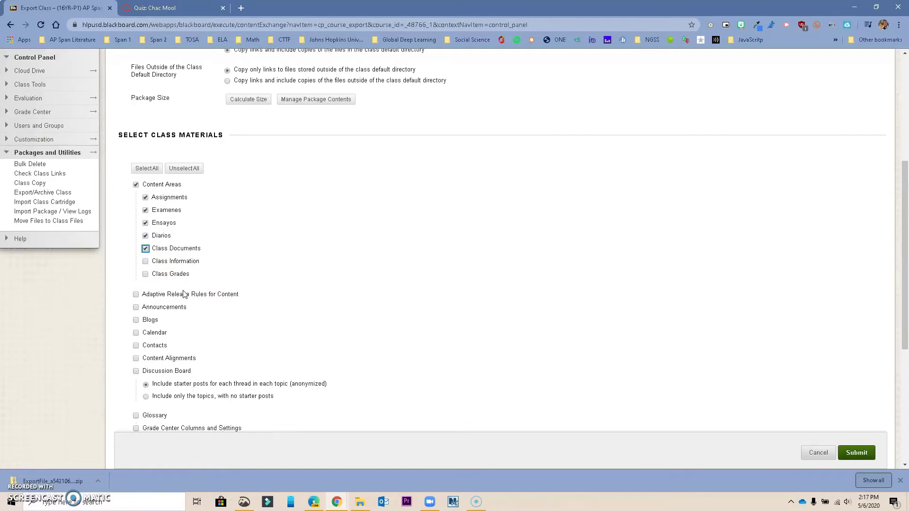
left_click(137, 381)
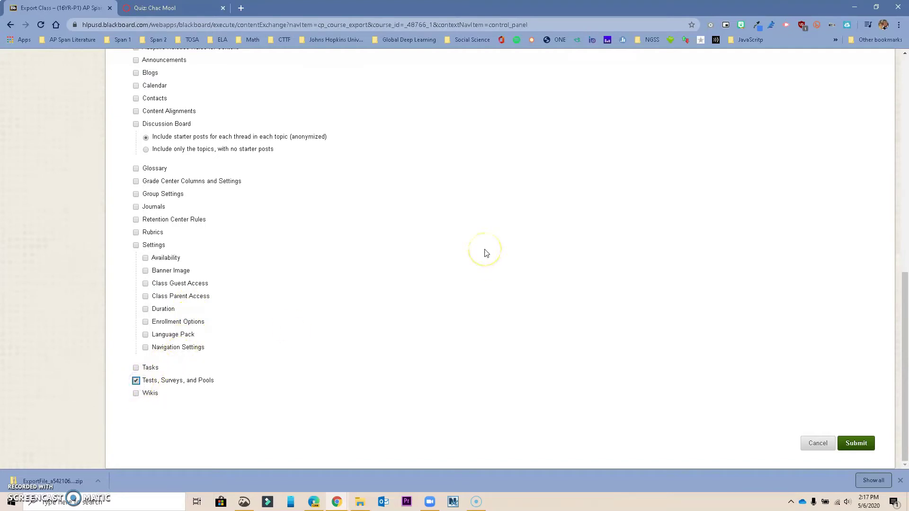
left_click(857, 443)
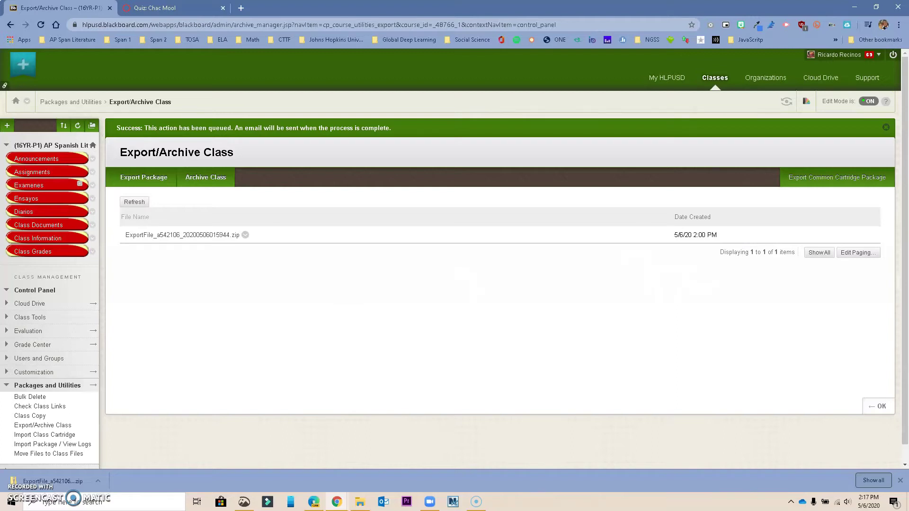
- Check the Outlook inbox for the Blackboard export notification and reload the Export/Archive Class page
left_click_drag(653, 51, 123, 77)
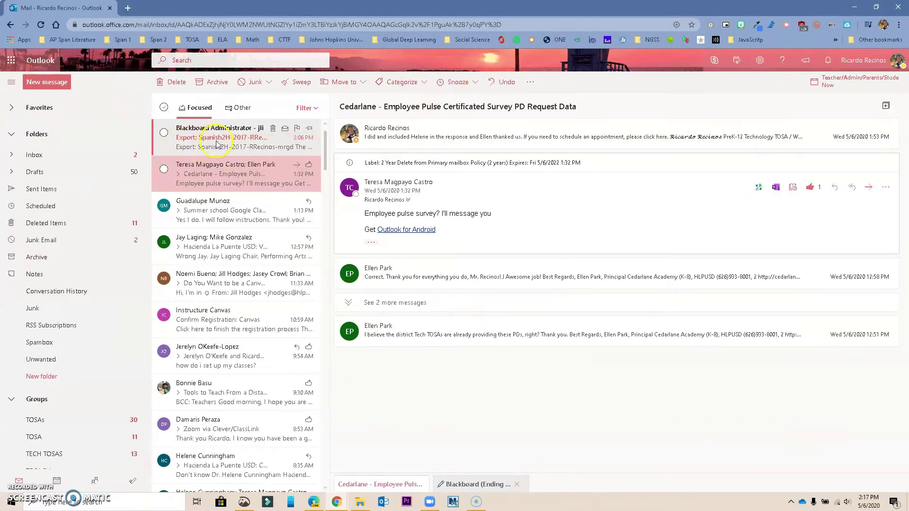
left_click_drag(66, 7, 838, 3)
left_click(500, 200)
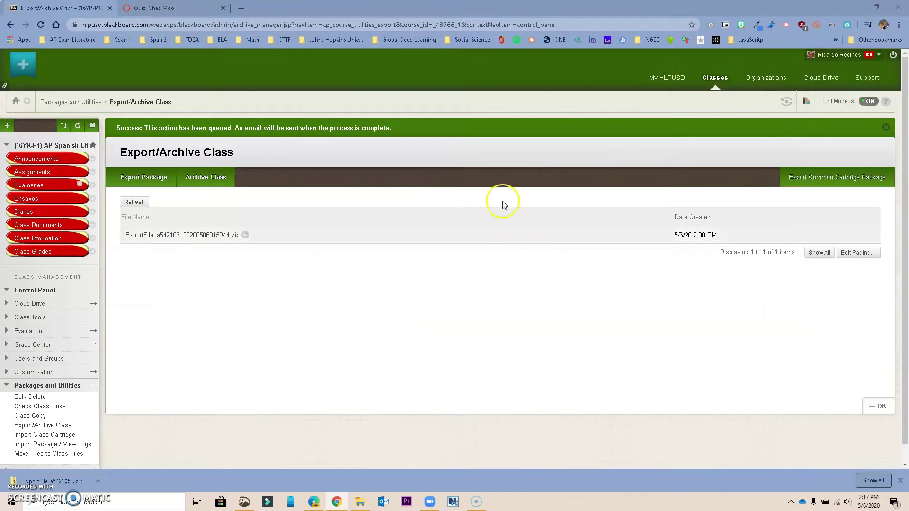
left_click(40, 26)
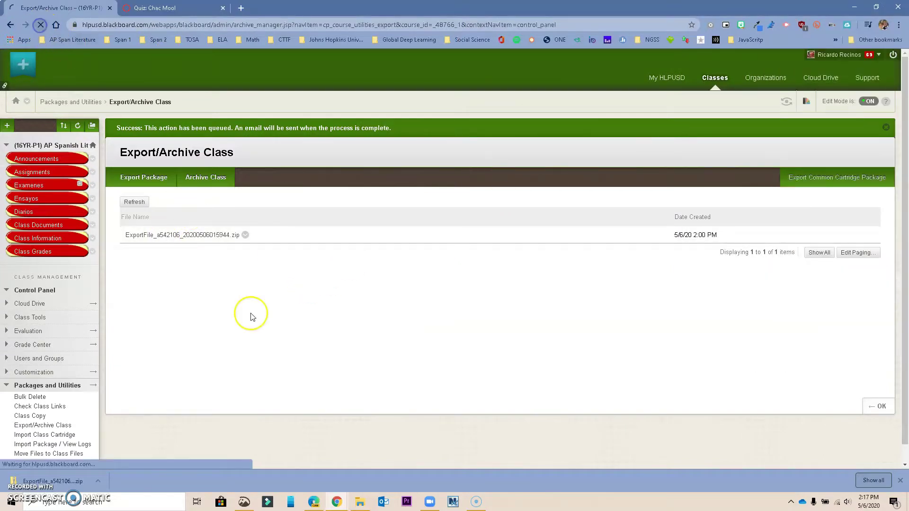
left_click(257, 324)
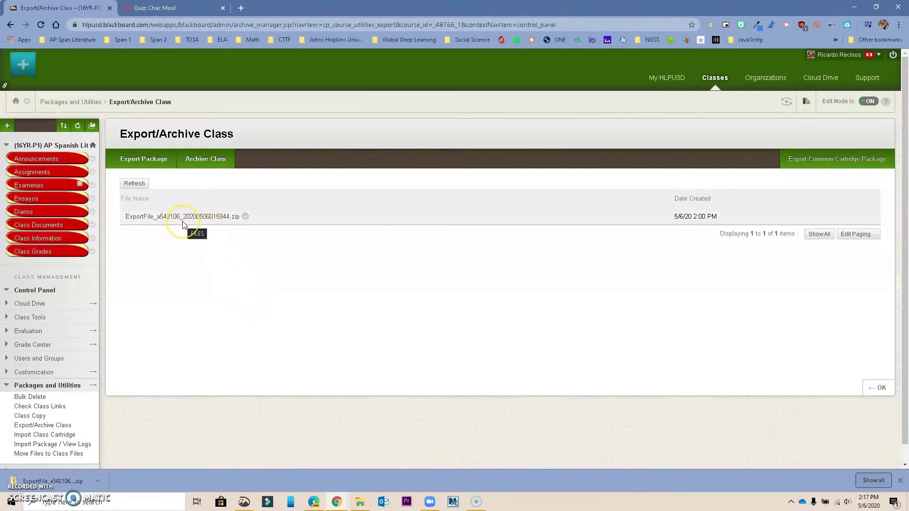
left_click(212, 218)
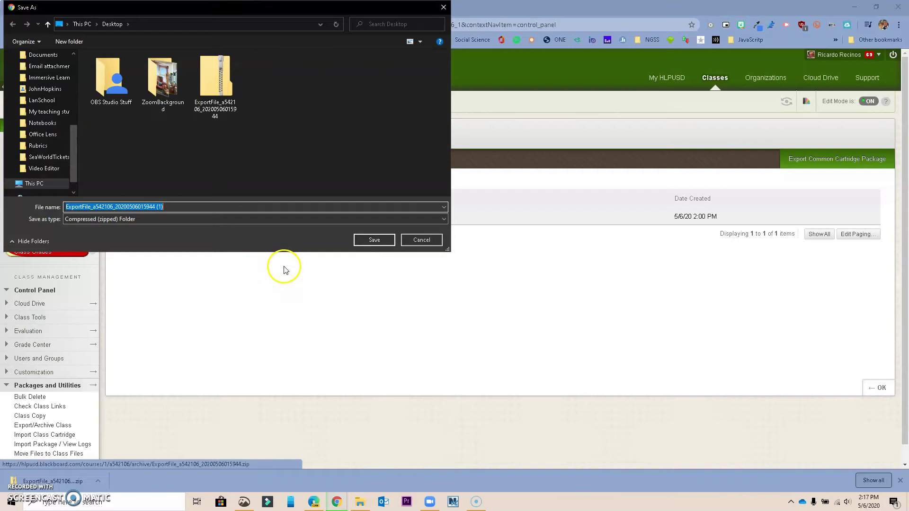
left_click_drag(76, 149, 74, 74)
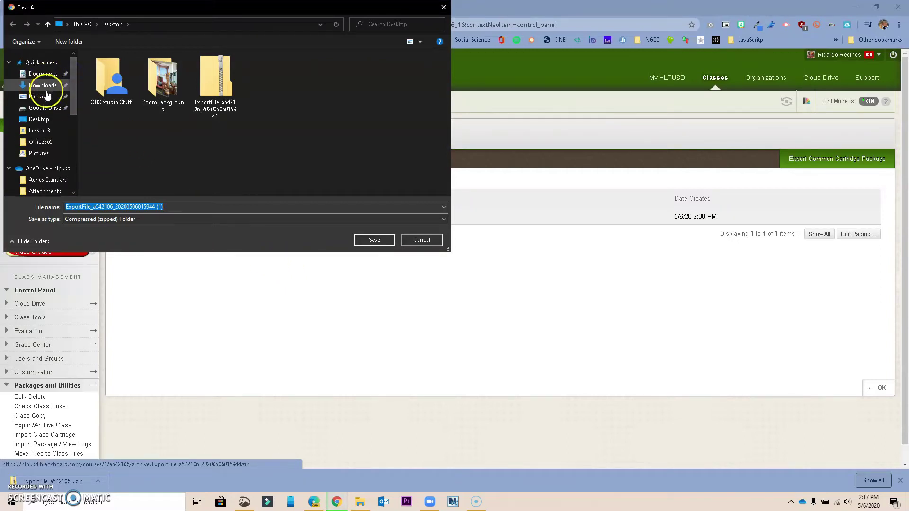
left_click(49, 119)
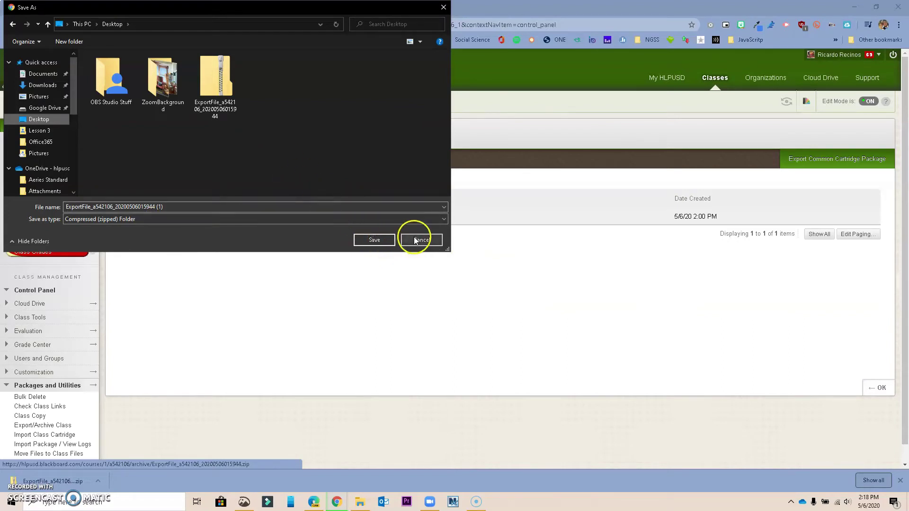
left_click(442, 7)
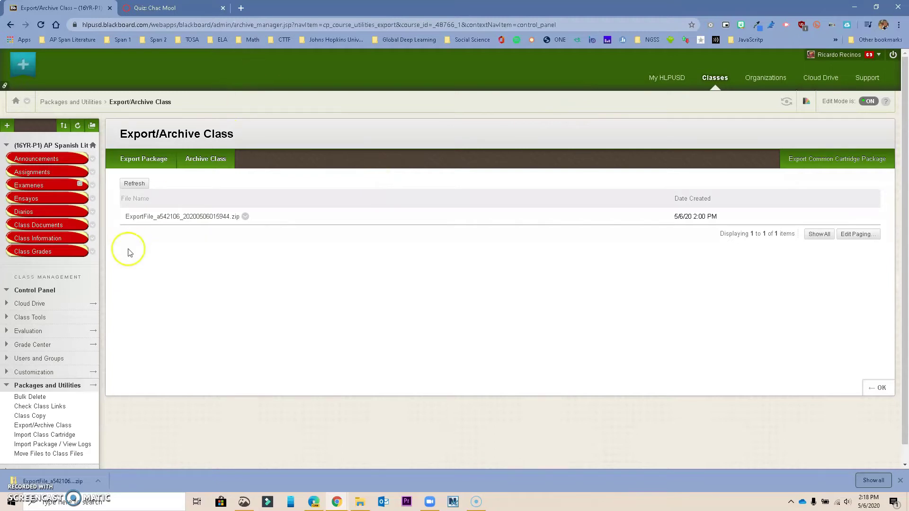
- Switch to Canvas and create a new course from the full course list, using the suggested test class name
left_click(15, 440)
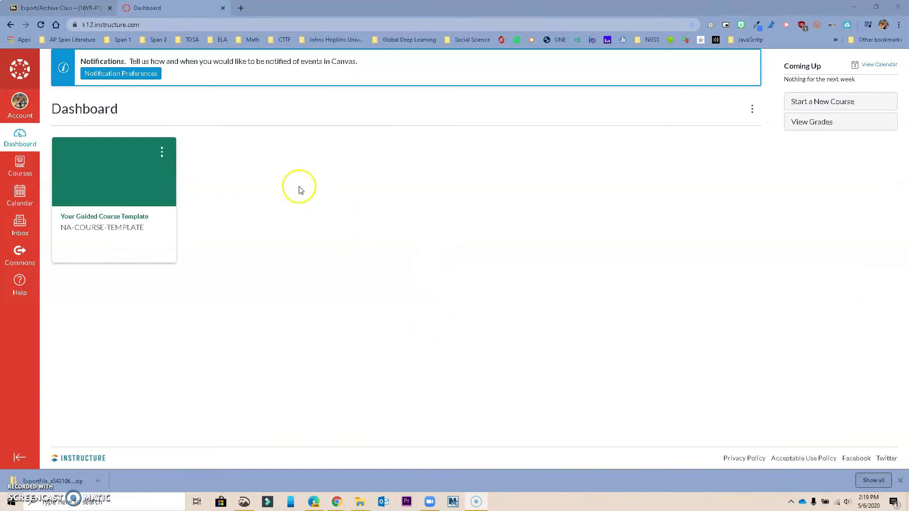
left_click(20, 165)
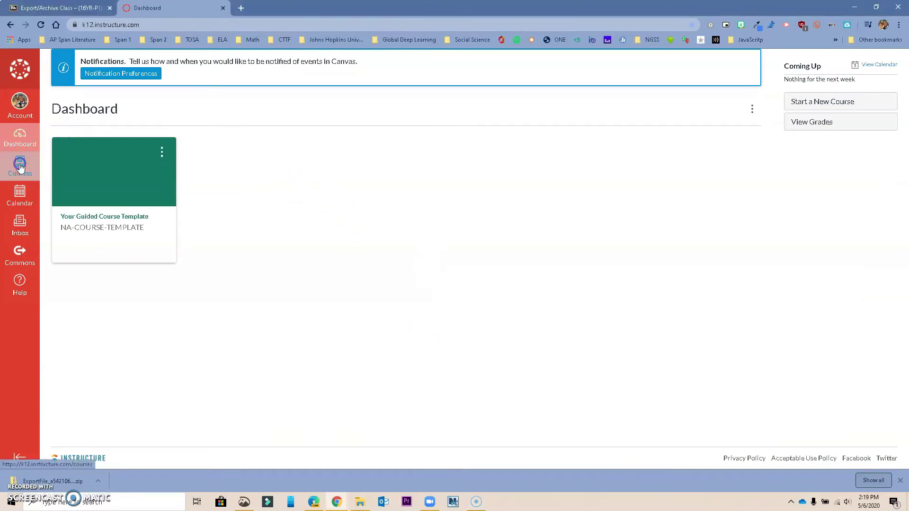
left_click(84, 133)
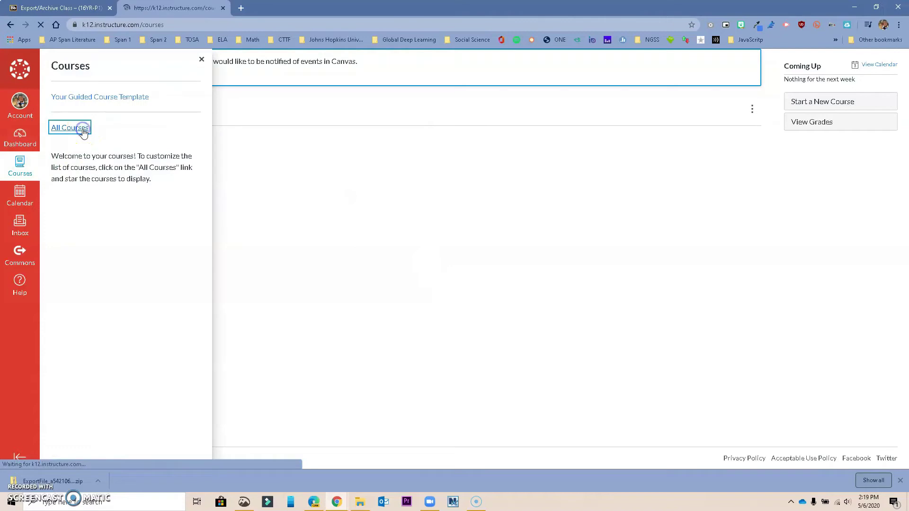
left_click(175, 110)
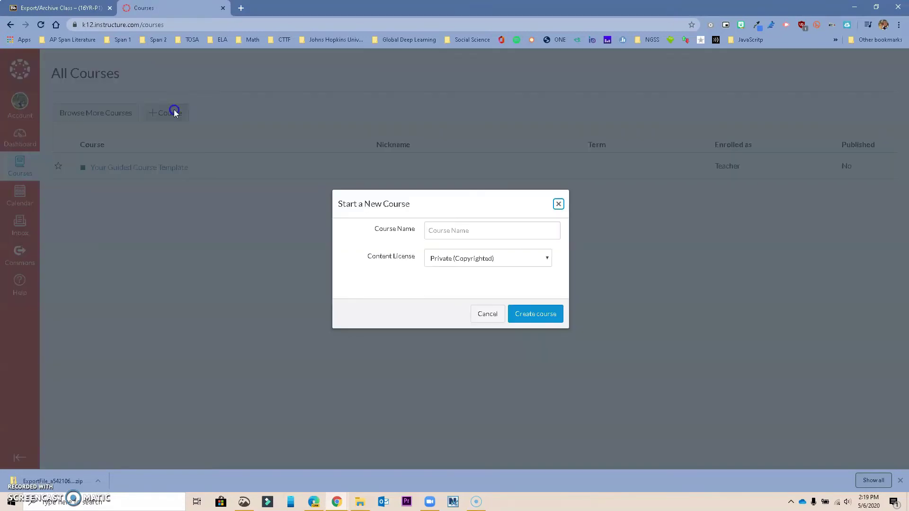
left_click(454, 233)
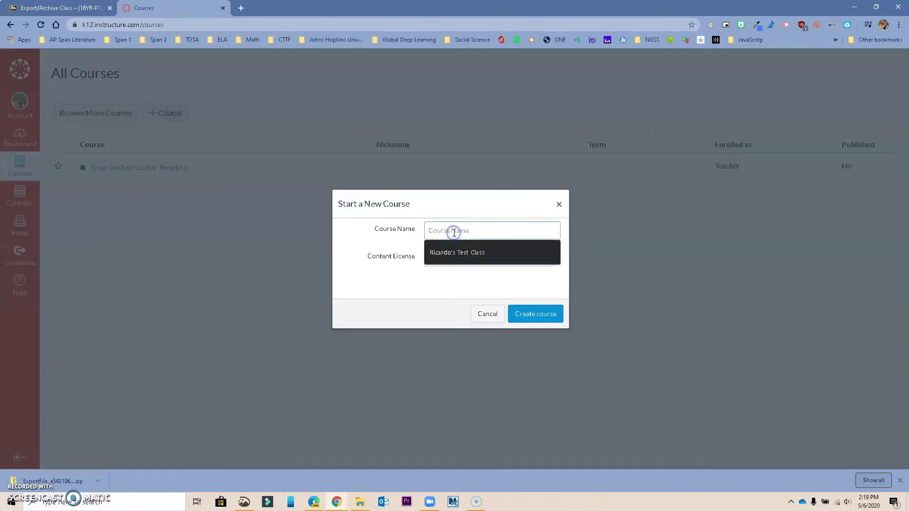
left_click(466, 256)
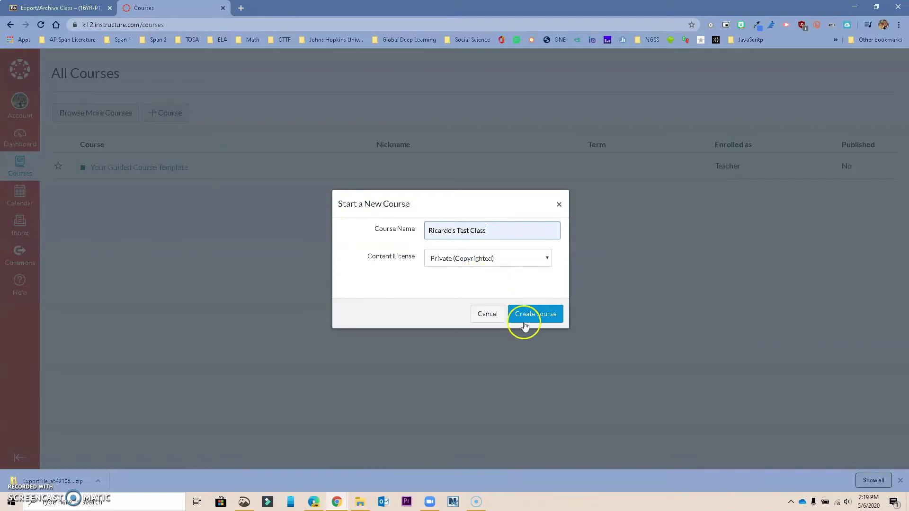
left_click(542, 318)
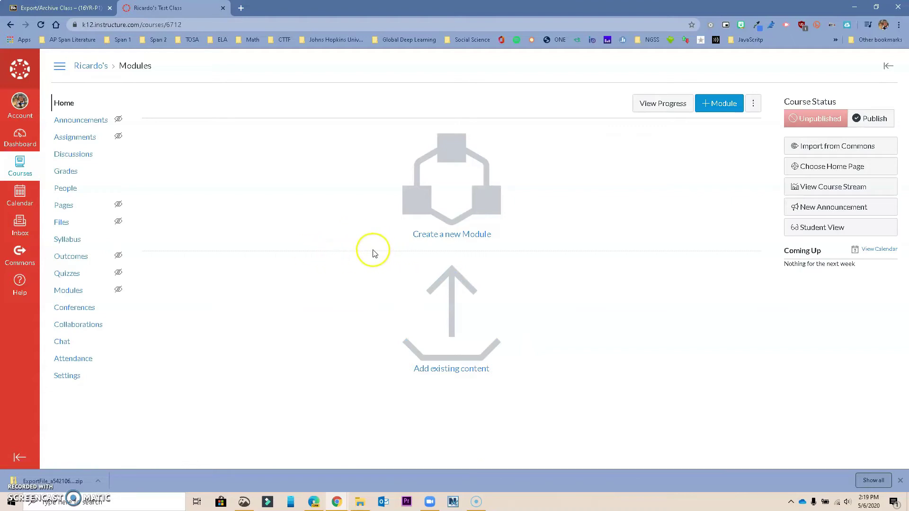
- Open the new course's content import from its settings and set the content type to Blackboard 6/7/8/9 export .zip file
left_click(73, 377)
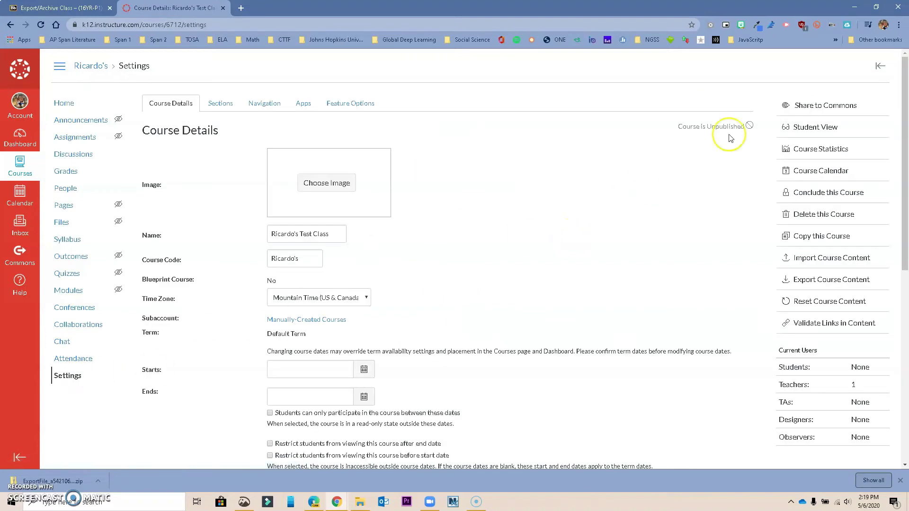
left_click(841, 264)
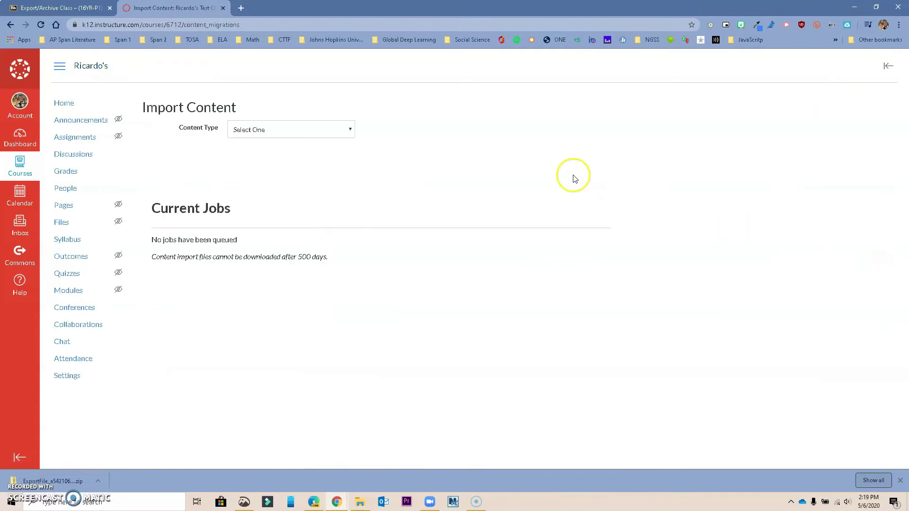
left_click(350, 133)
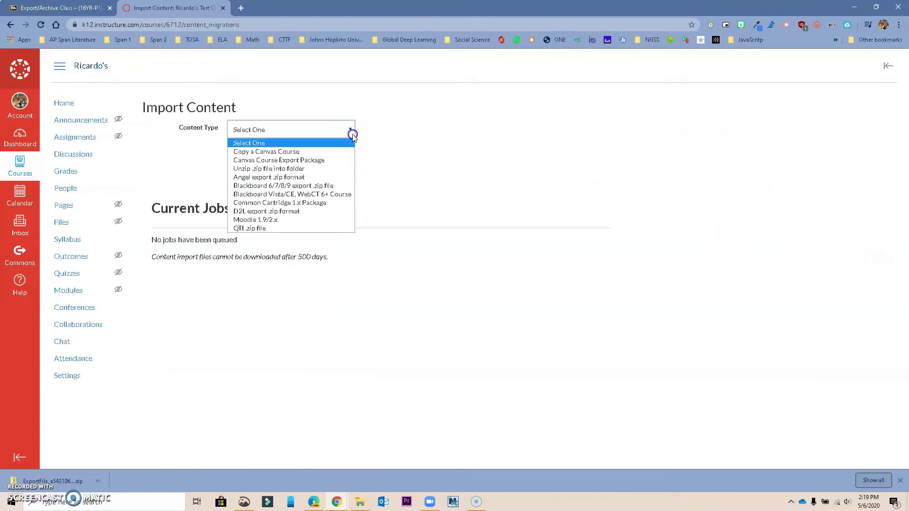
left_click(342, 186)
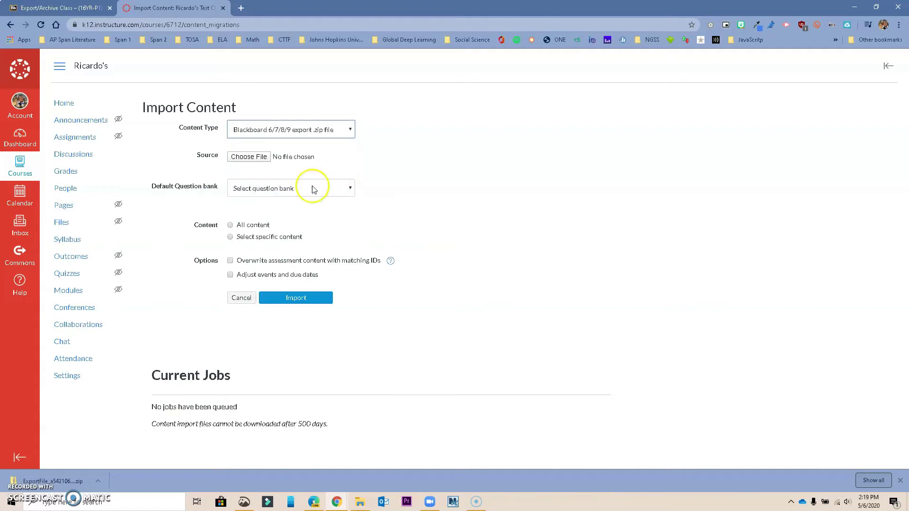
left_click(248, 156)
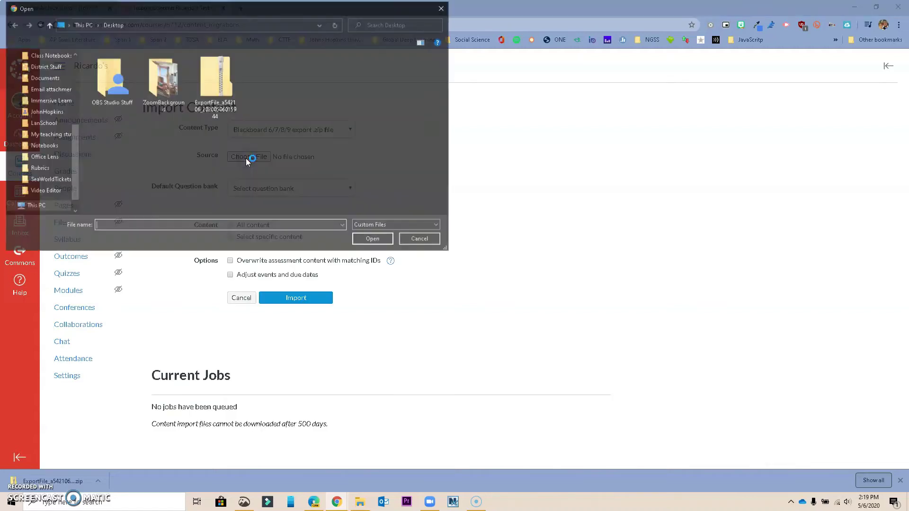
left_click(224, 88)
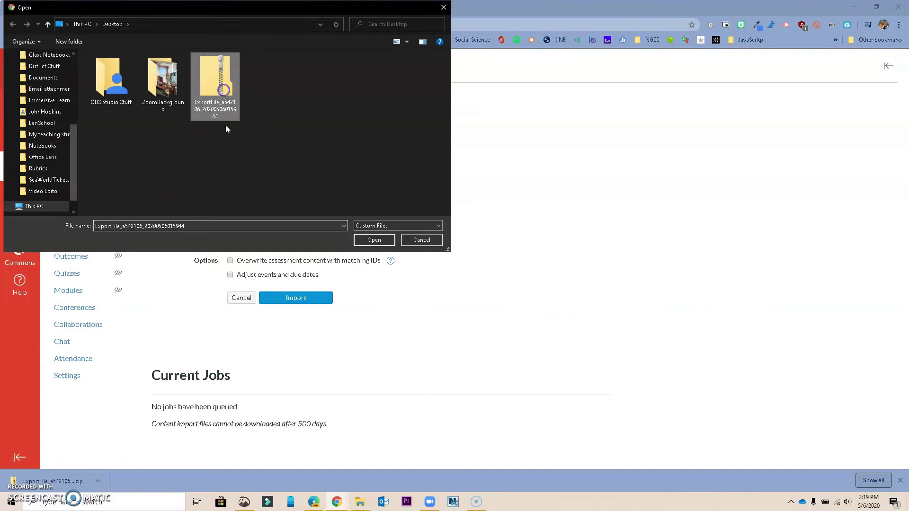
left_click(372, 239)
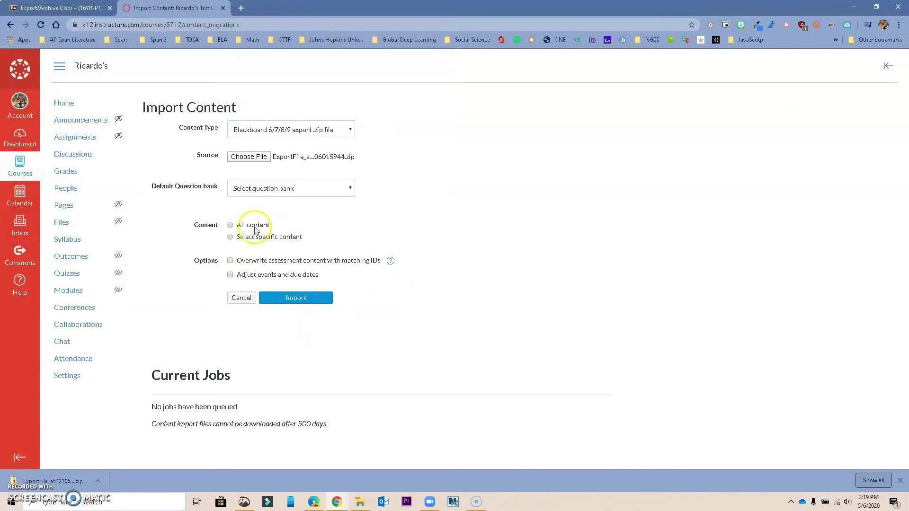
left_click(231, 226)
left_click(308, 304)
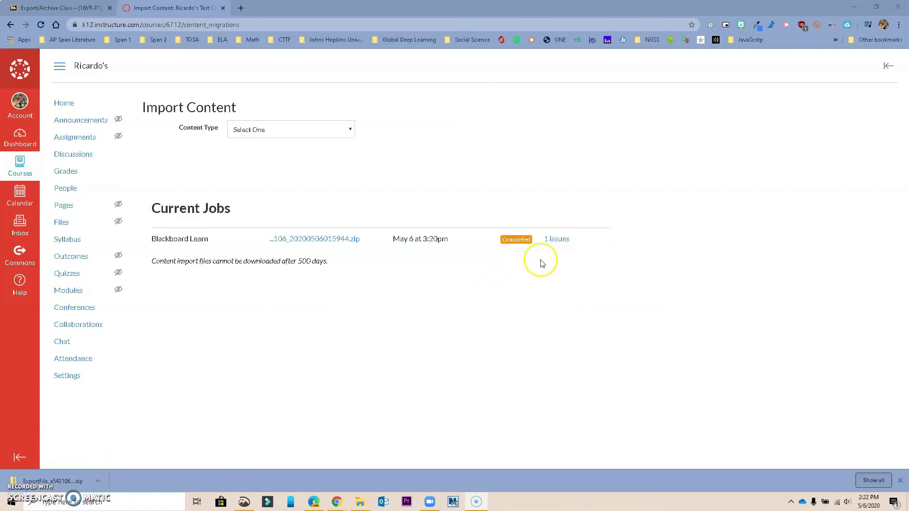
- Show the issue reported for the completed Blackboard import and review the imported items on the course's Modules page
left_click(556, 240)
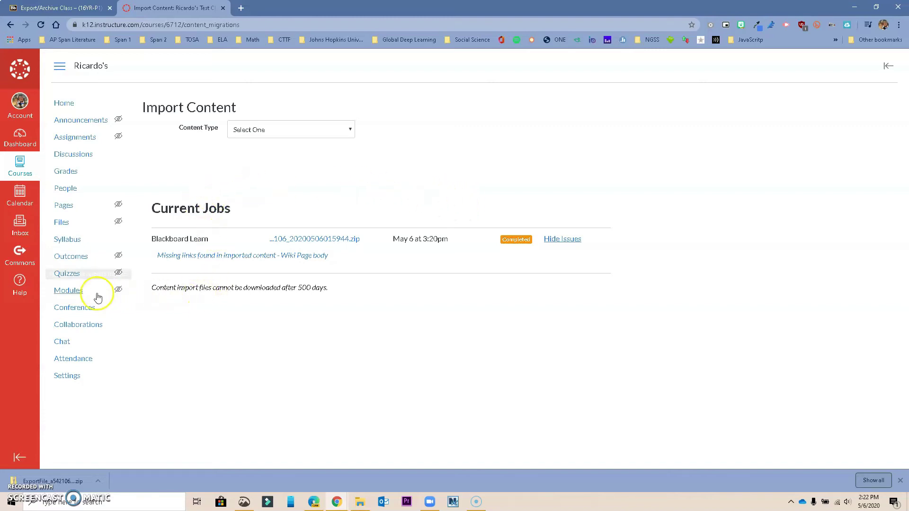
left_click(69, 294)
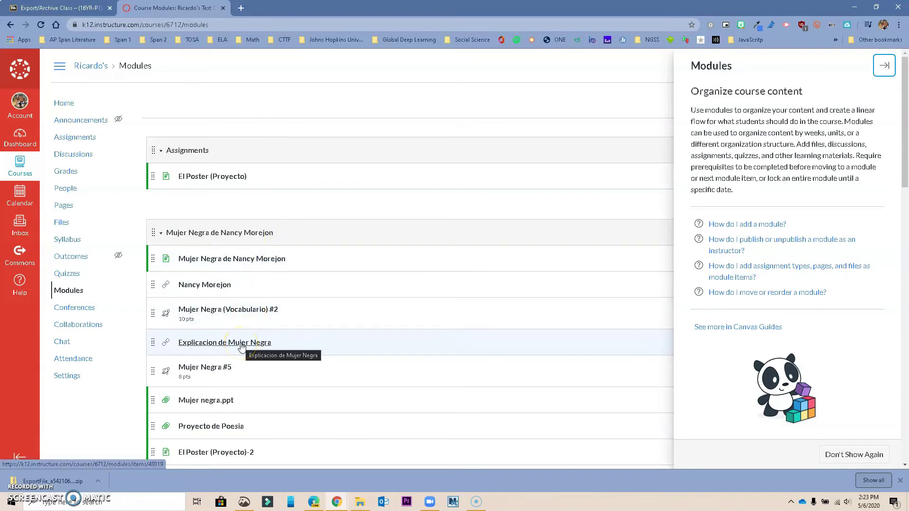
scroll(222, 348, "down", 1)
scroll(213, 359, "down", 1)
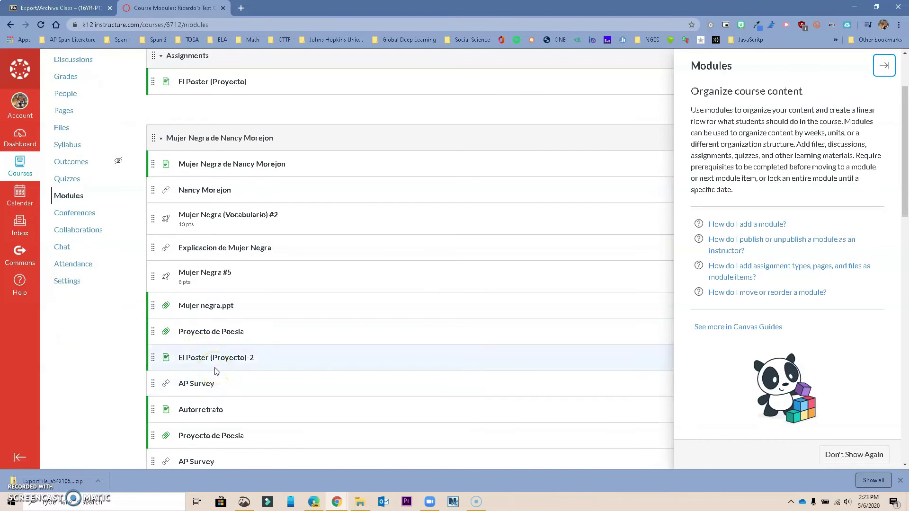
scroll(271, 325, "up", 2)
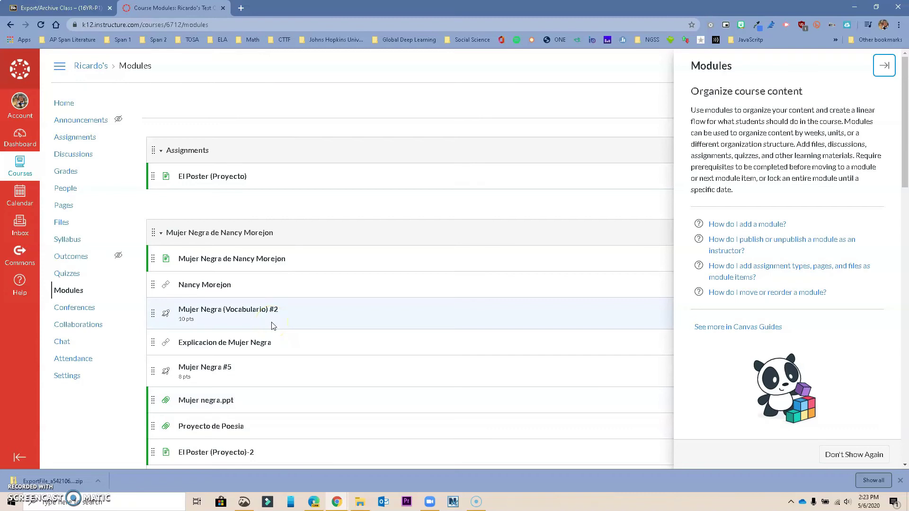
- Review the full list of imported assignment quizzes on the course's Quizzes page
left_click(70, 277)
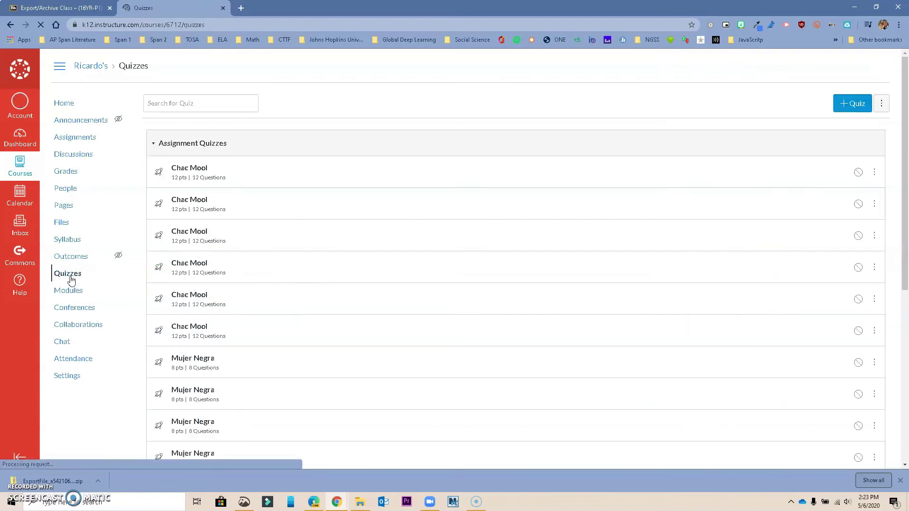
scroll(265, 247, "down", 4)
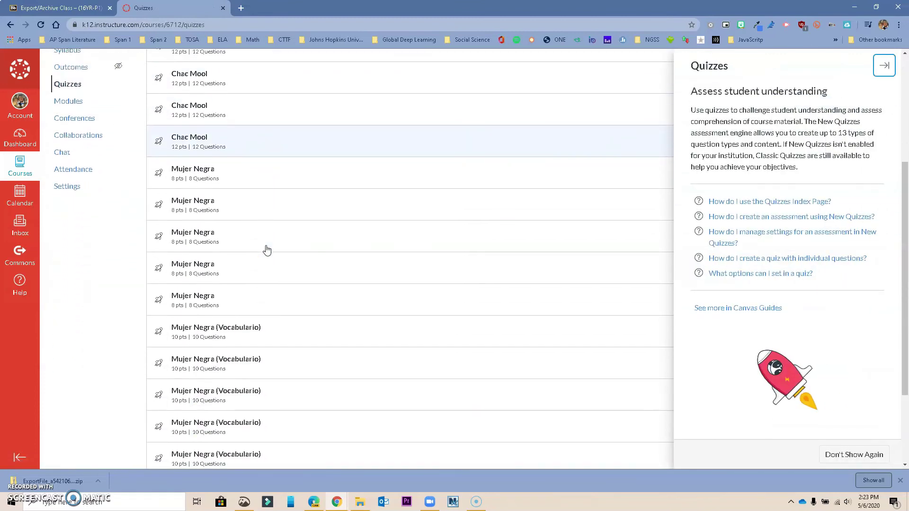
scroll(274, 245, "down", 3)
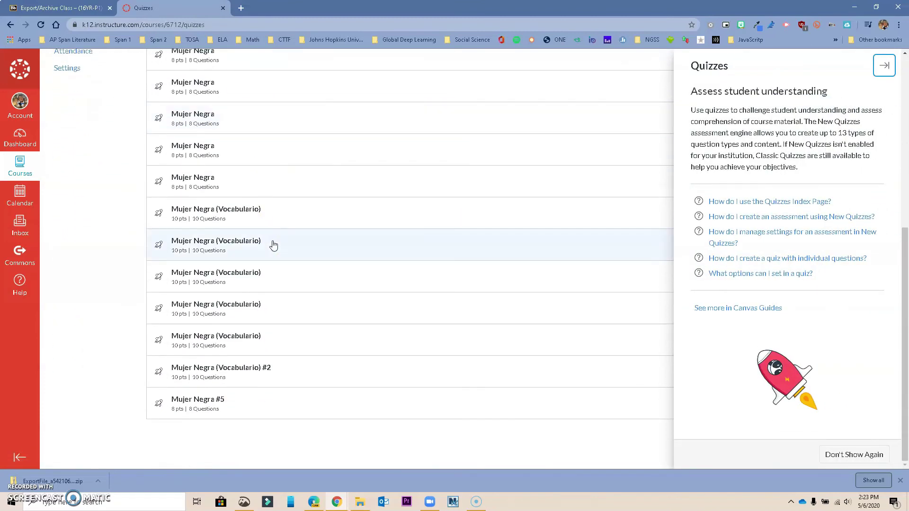
scroll(274, 245, "up", 7)
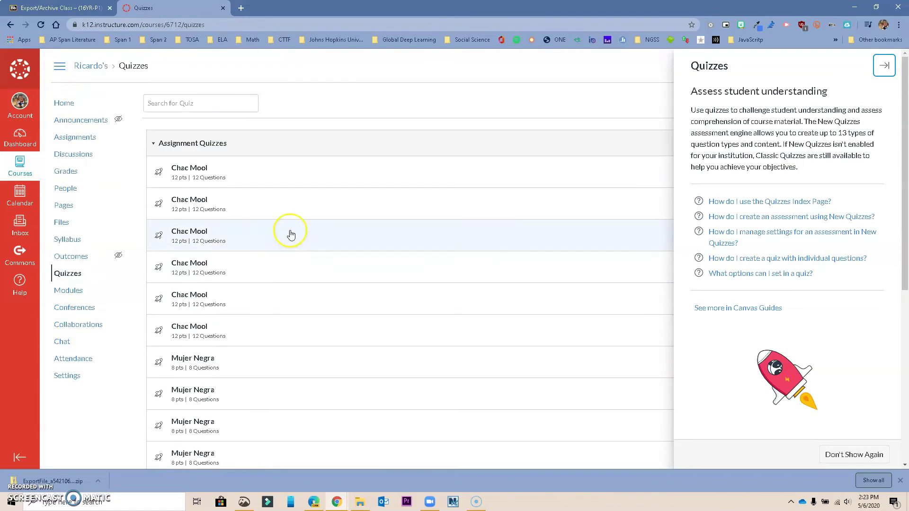
scroll(274, 265, "down", 2)
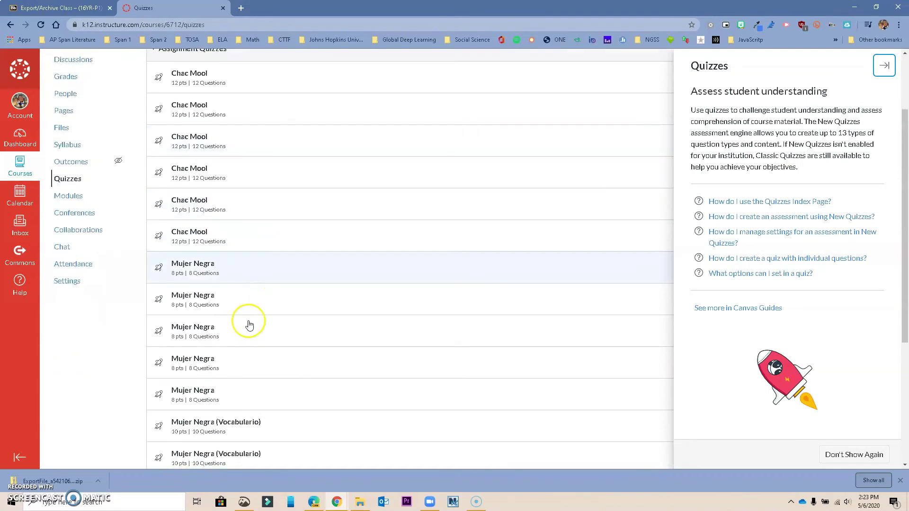
- Open one of the 8-point Mujer Negra quizzes and preview it to examine its questions
left_click(209, 334)
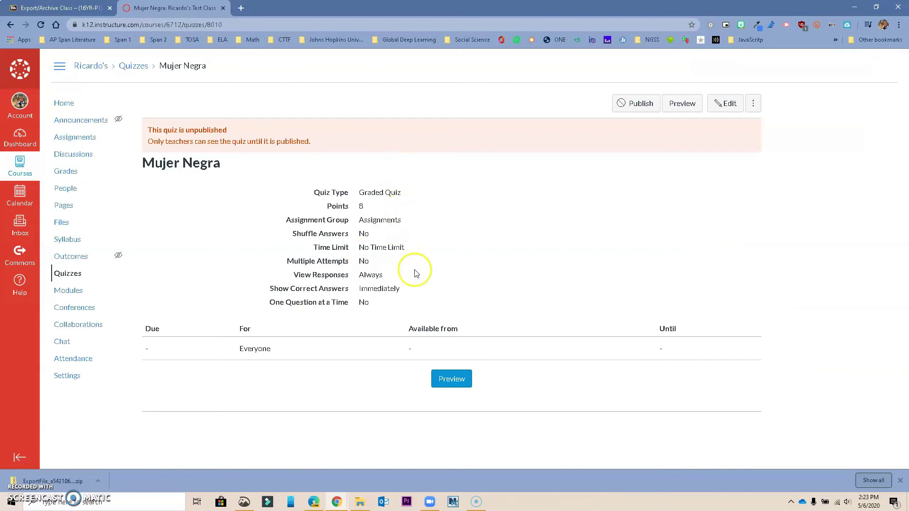
left_click(451, 378)
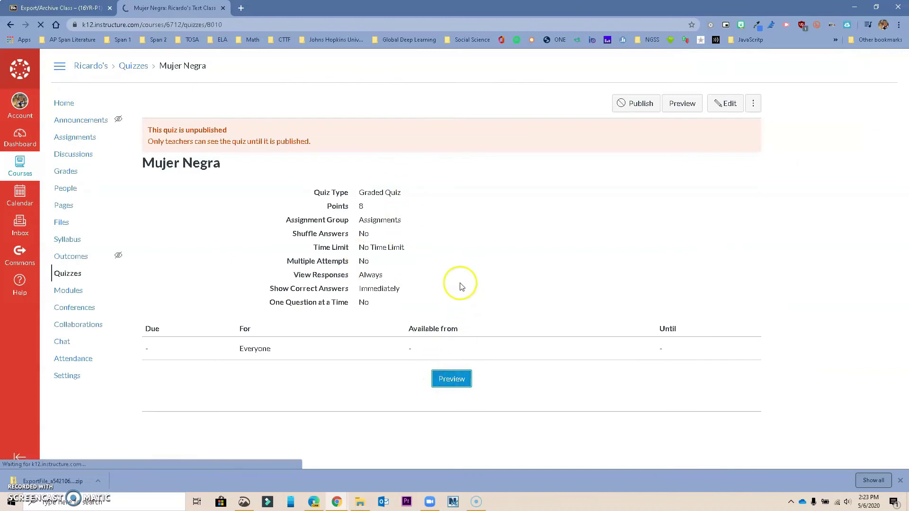
scroll(469, 232, "down", 3)
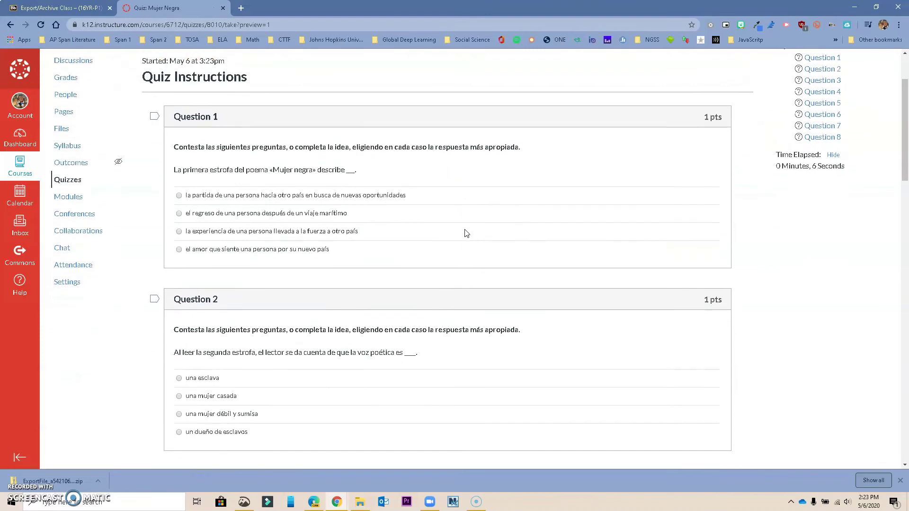
scroll(466, 233, "down", 5)
scroll(466, 233, "up", 8)
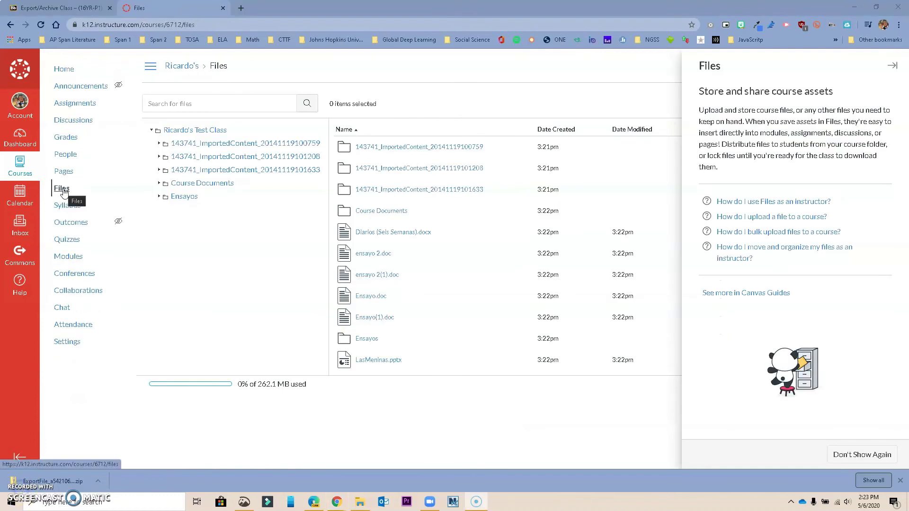
- Check the imported folders and documents in the course's Files, and review the full Assignments list
left_click(61, 188)
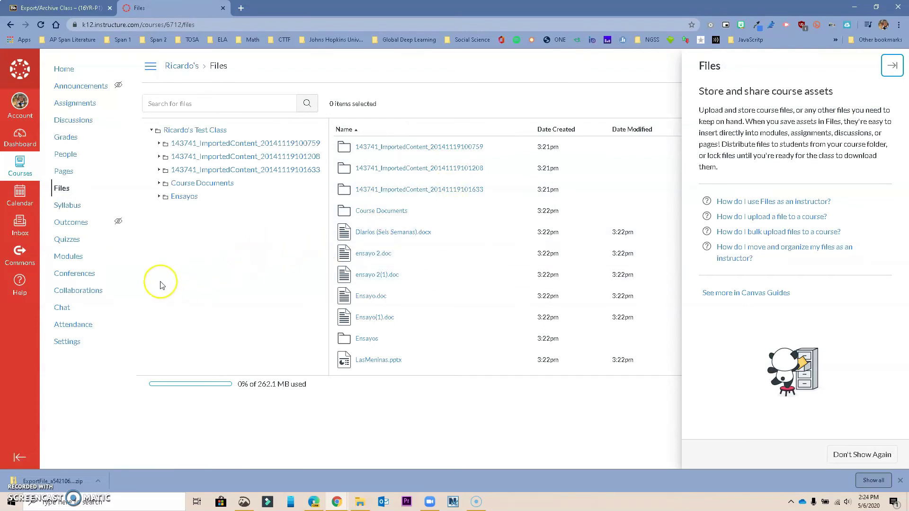
left_click(75, 104)
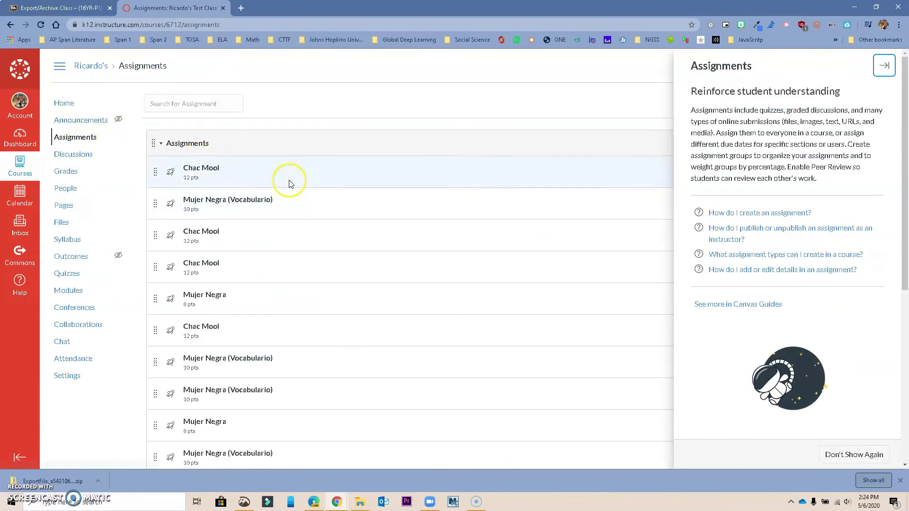
scroll(289, 183, "down", 7)
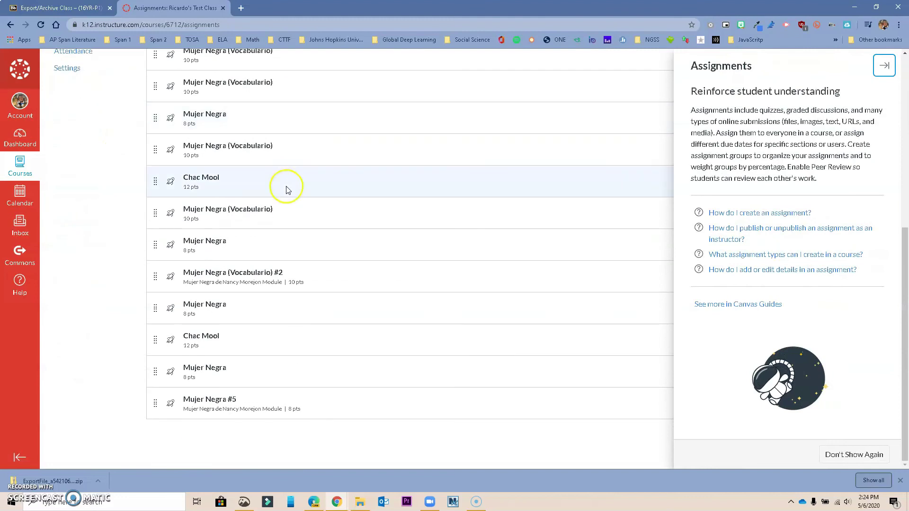
scroll(288, 189, "up", 7)
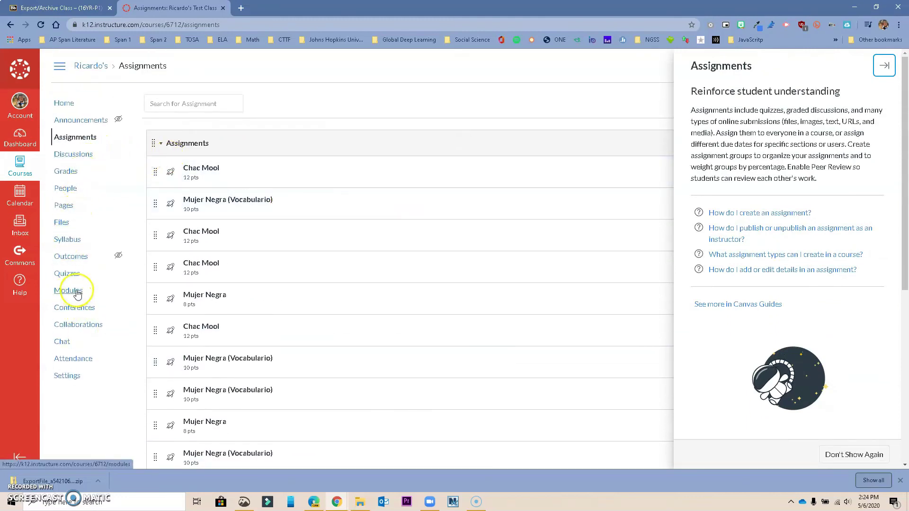
- Review the course summary on the Syllabus page and reopen the Quizzes page
left_click(70, 239)
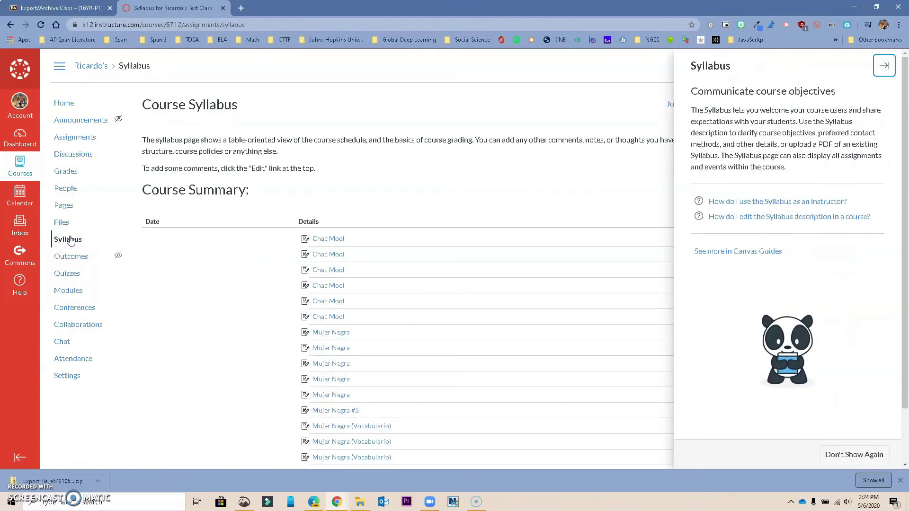
left_click(330, 273)
scroll(331, 272, "down", 1)
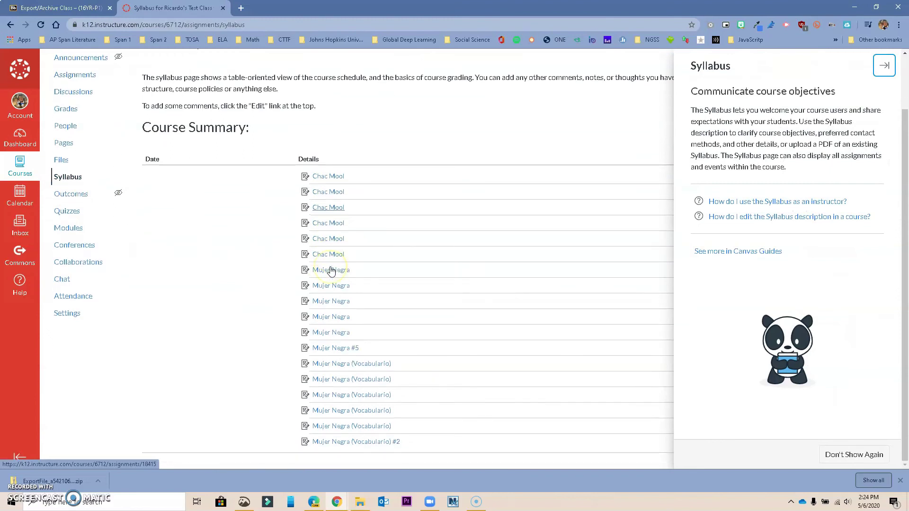
scroll(330, 271, "up", 1)
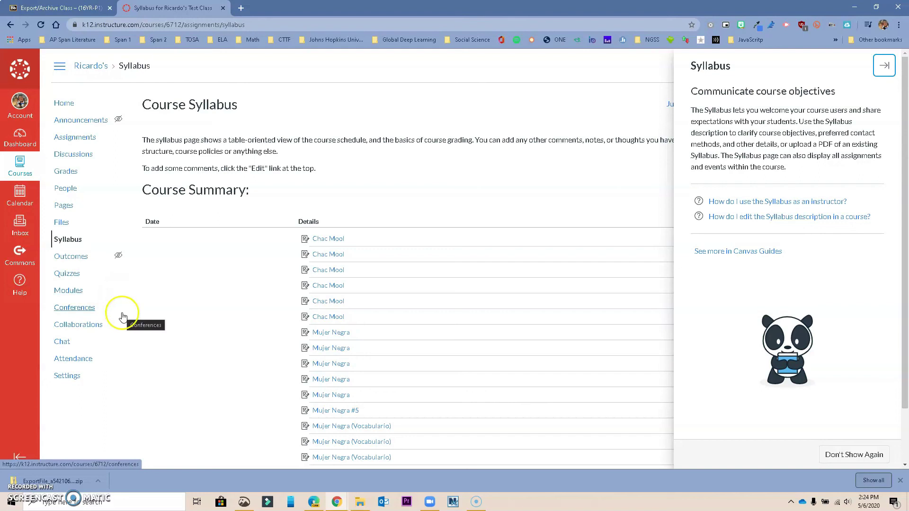
left_click(73, 266)
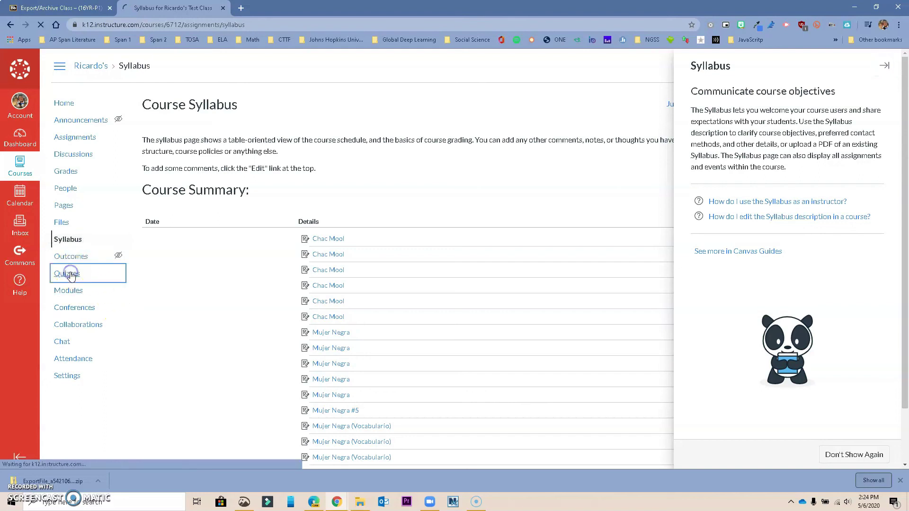